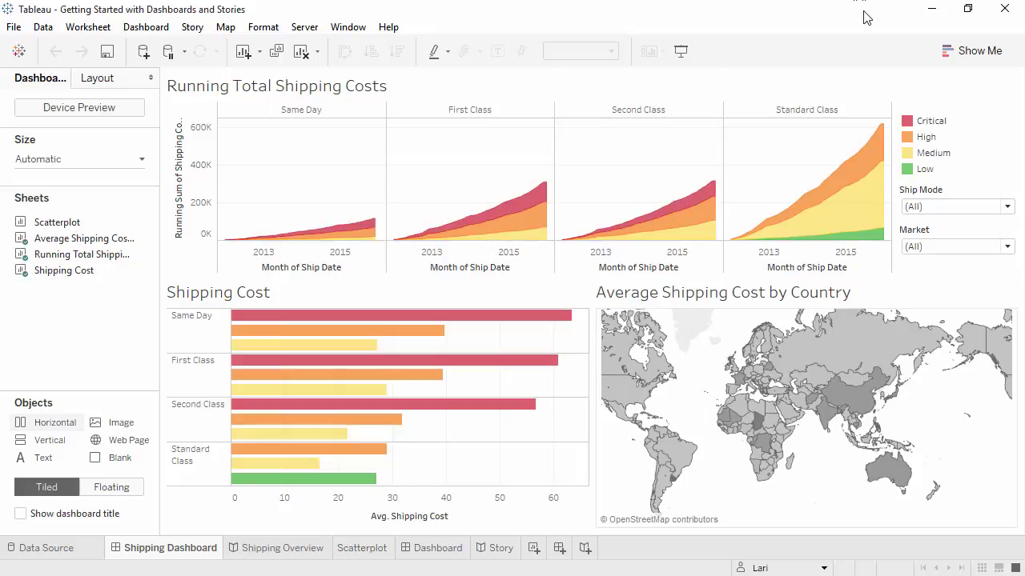
- Uncheck Europe in the dashboard's Market filter, then view the Shipping Overview story
click(943, 248)
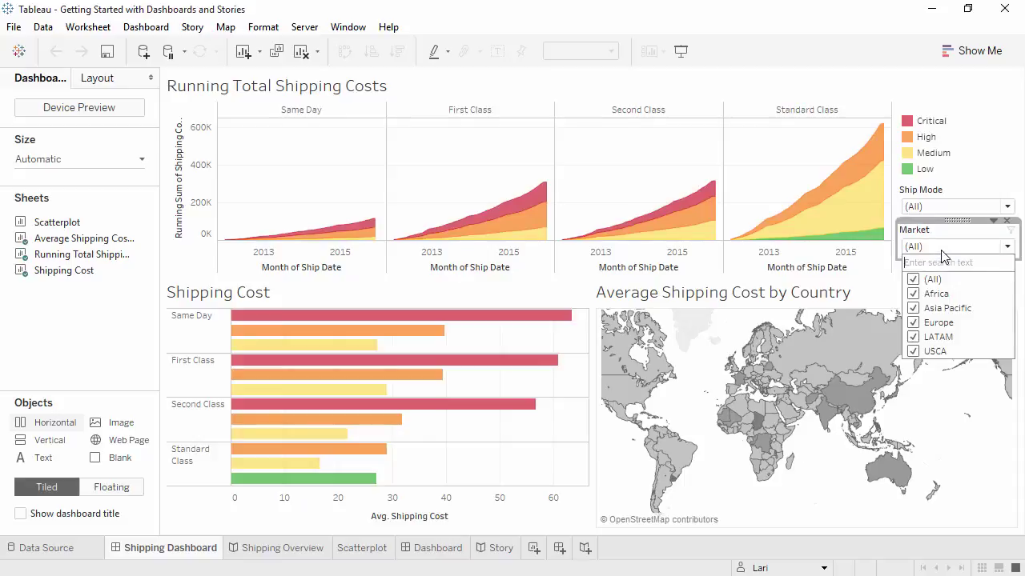
click(914, 322)
click(928, 157)
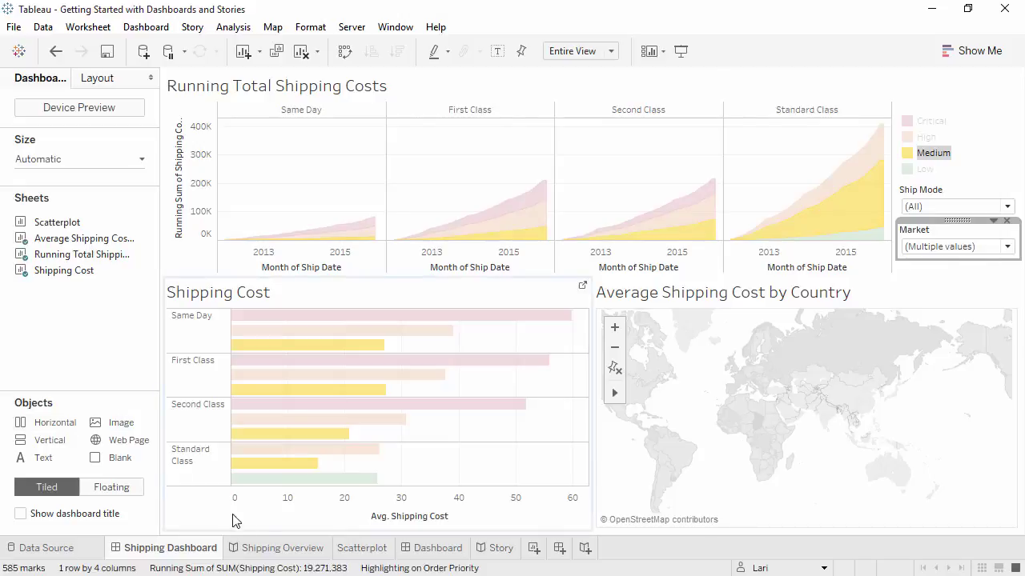
click(264, 548)
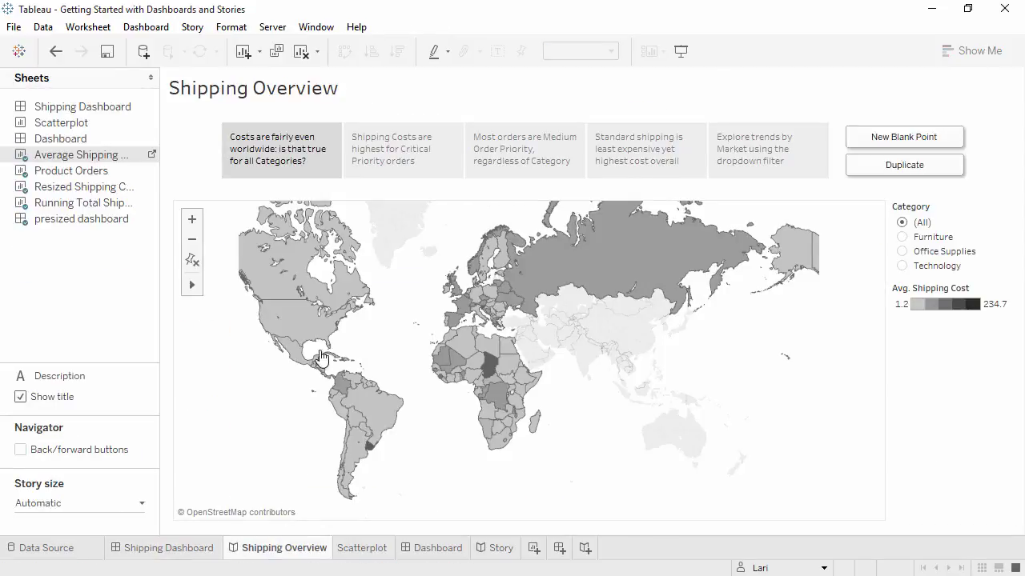
- Show the Critical priority, Medium priority, Standard shipping and Market trends story points, then the Scatterplot sheet
click(397, 156)
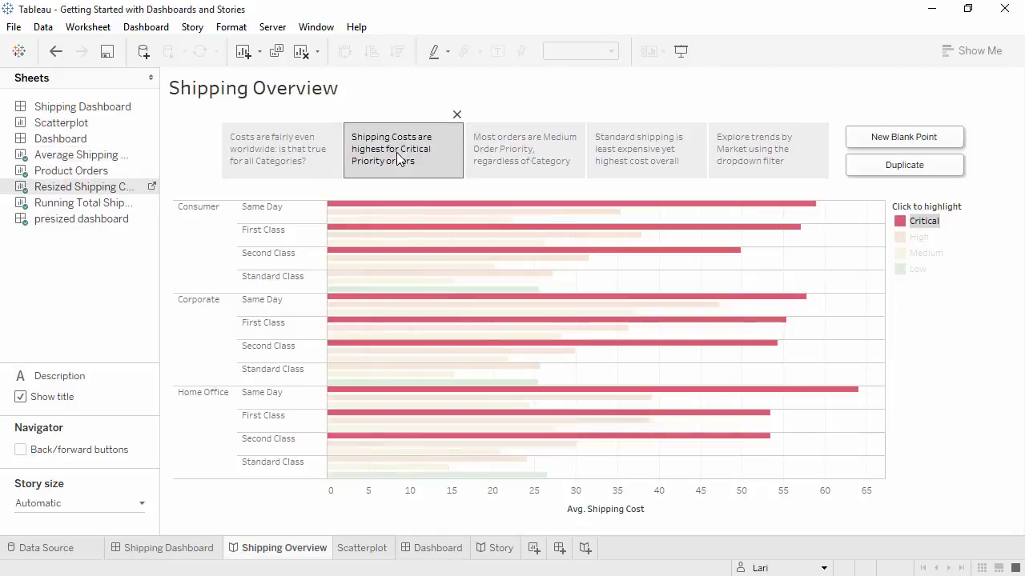
click(519, 153)
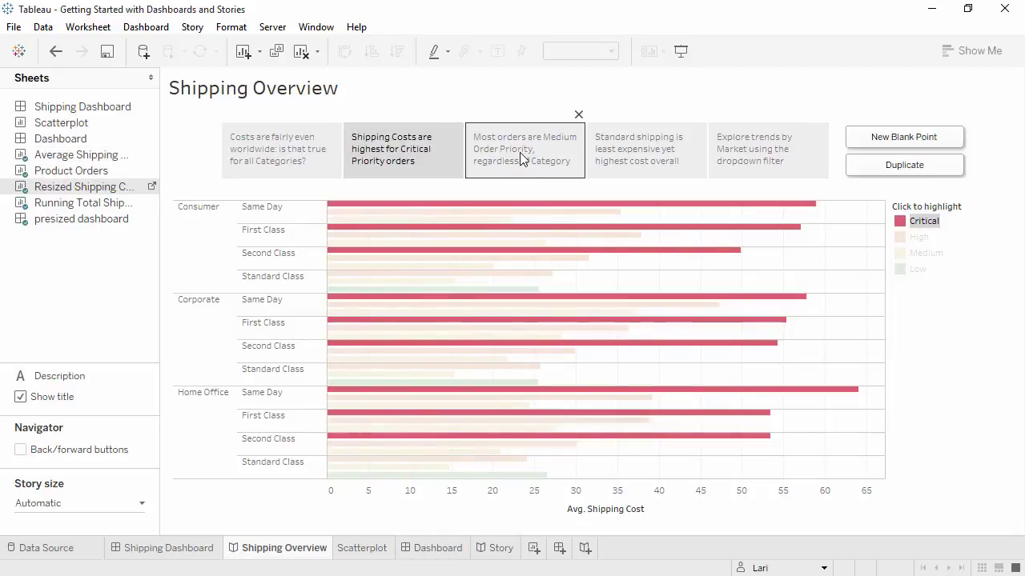
click(642, 154)
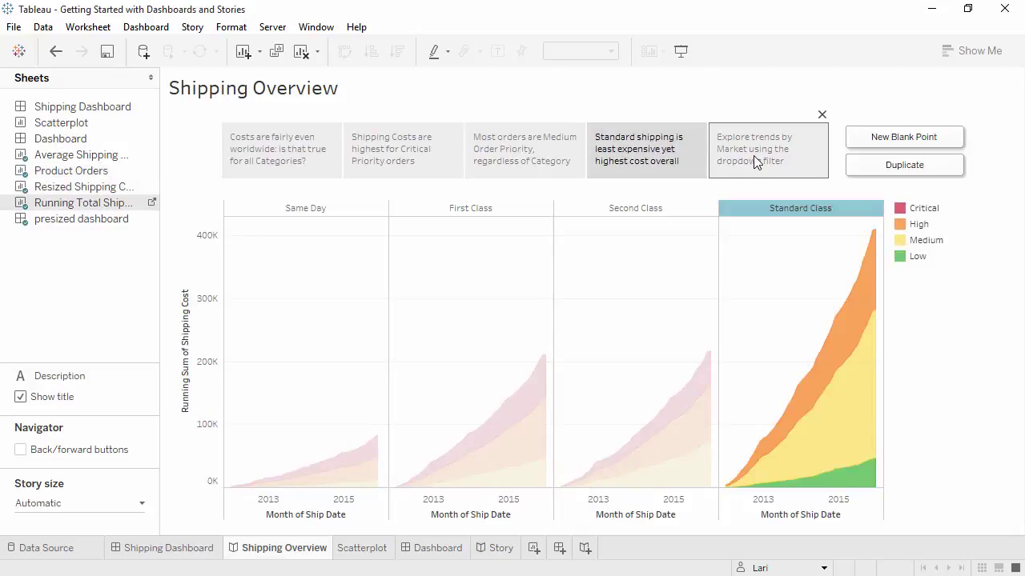
click(753, 157)
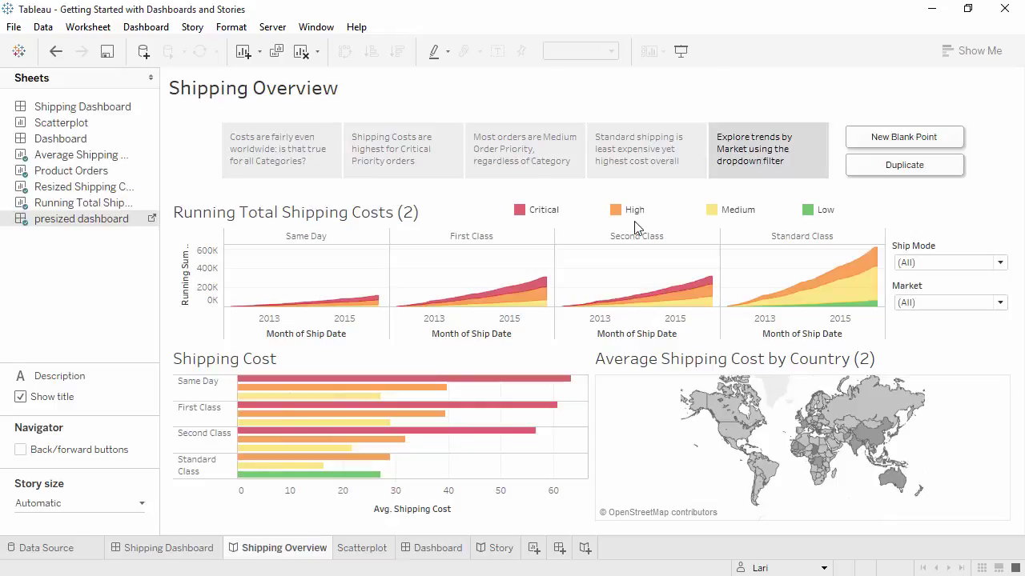
click(367, 551)
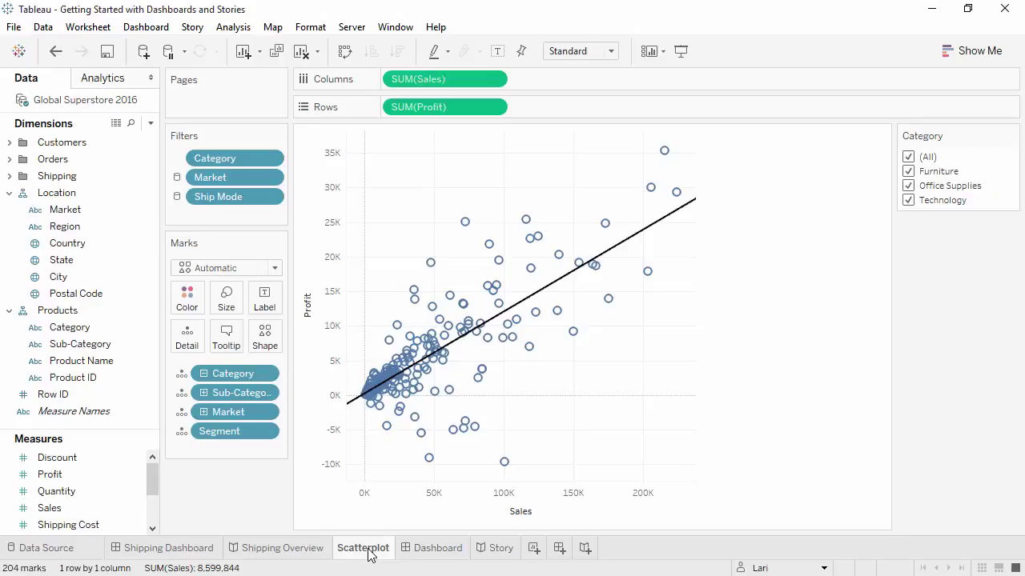
- Place the Scatterplot chart onto the Dashboard and onto the Story
click(438, 549)
drag(83, 227, 255, 233)
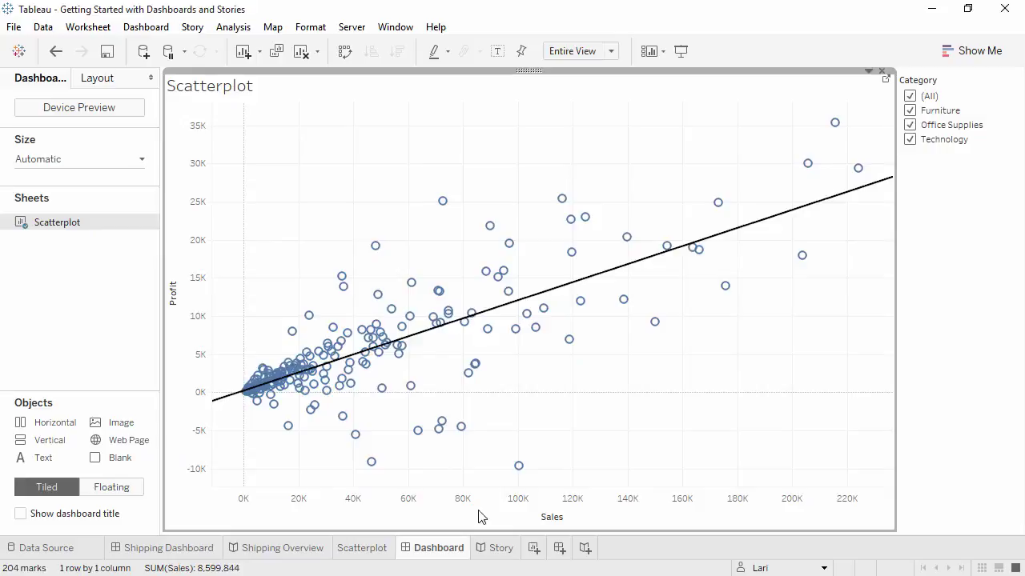
click(502, 551)
drag(82, 124, 338, 262)
- Colour the scatterplot marks by Category and confirm it on the dashboard and story
click(355, 551)
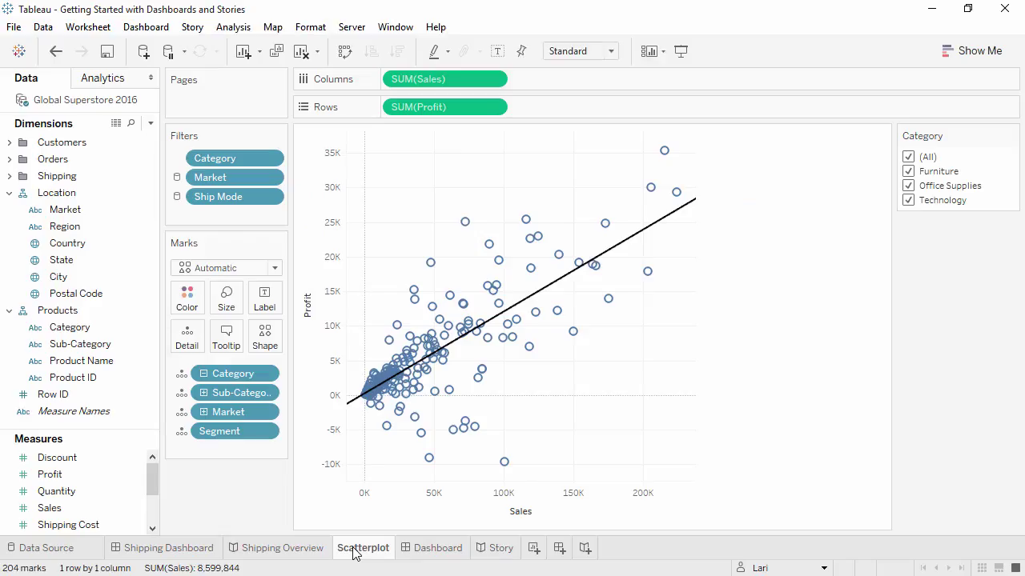
drag(96, 329, 198, 300)
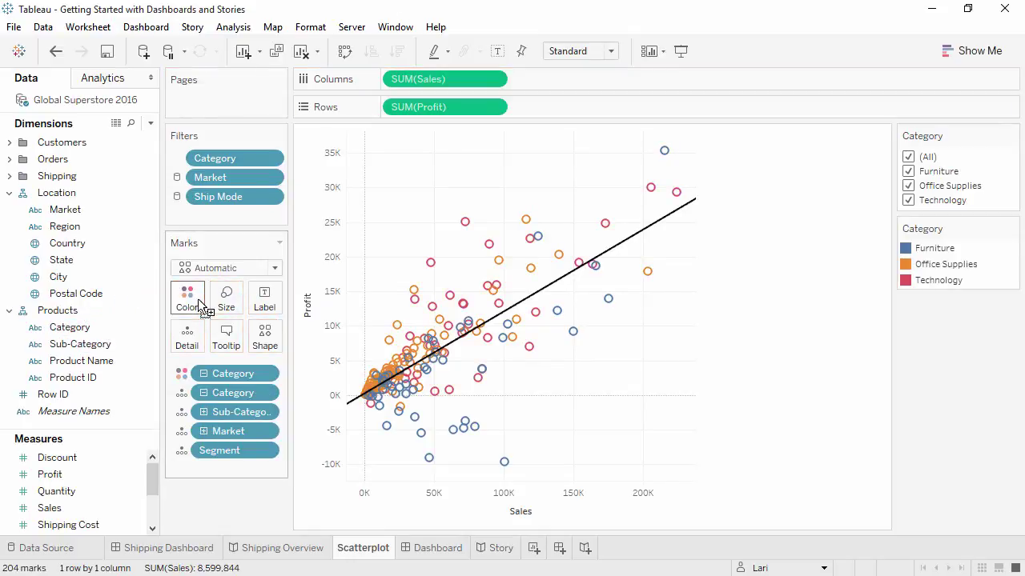
click(428, 550)
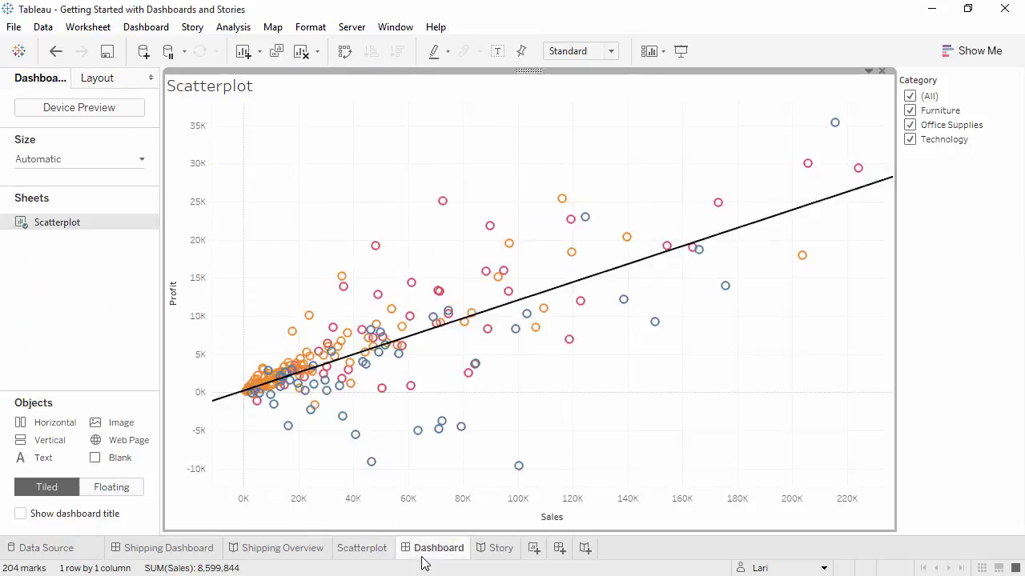
click(498, 551)
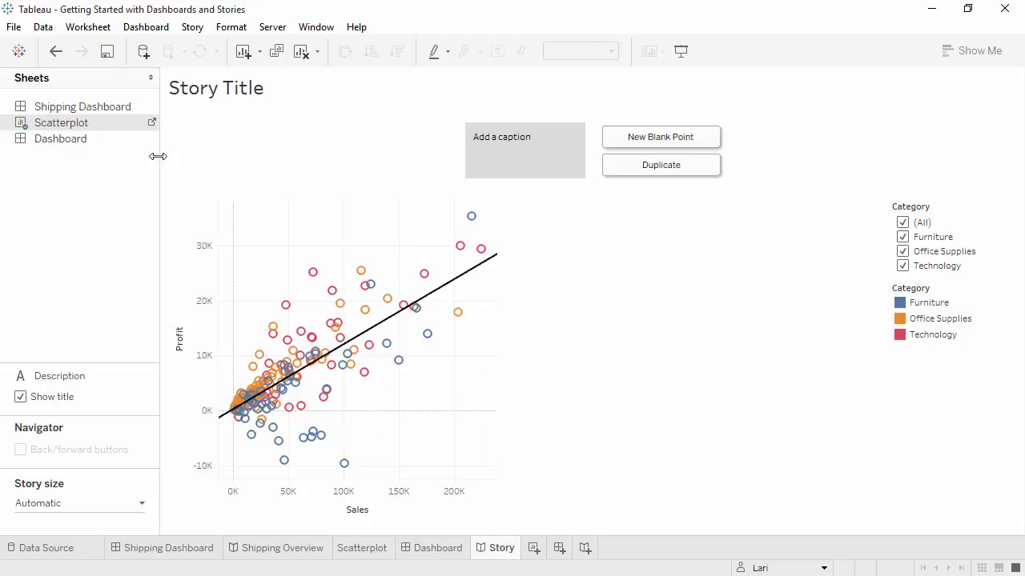
- Remove Technology from the worksheet's Category filter and Furniture from the dashboard's, checking each view
click(152, 124)
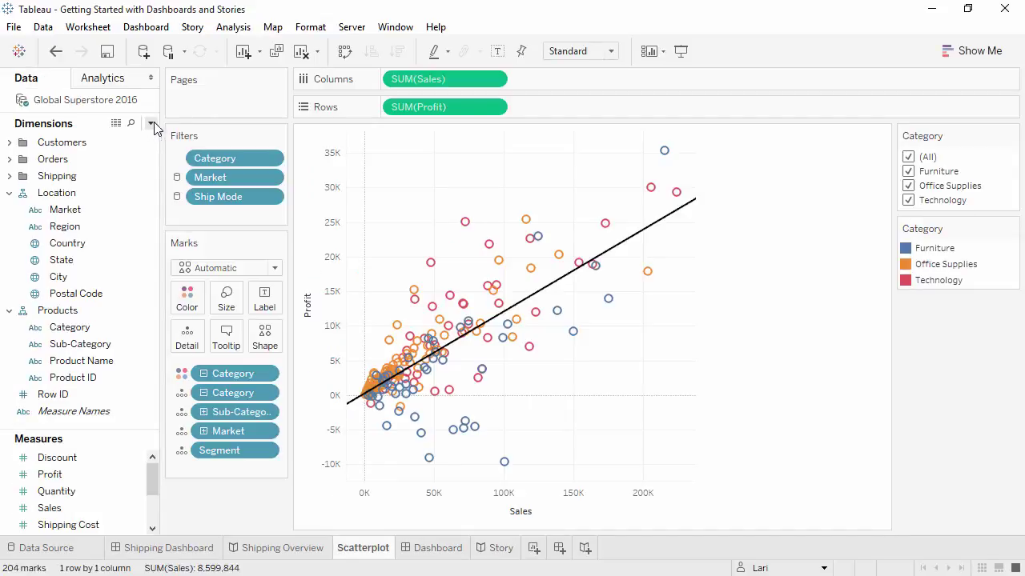
click(909, 201)
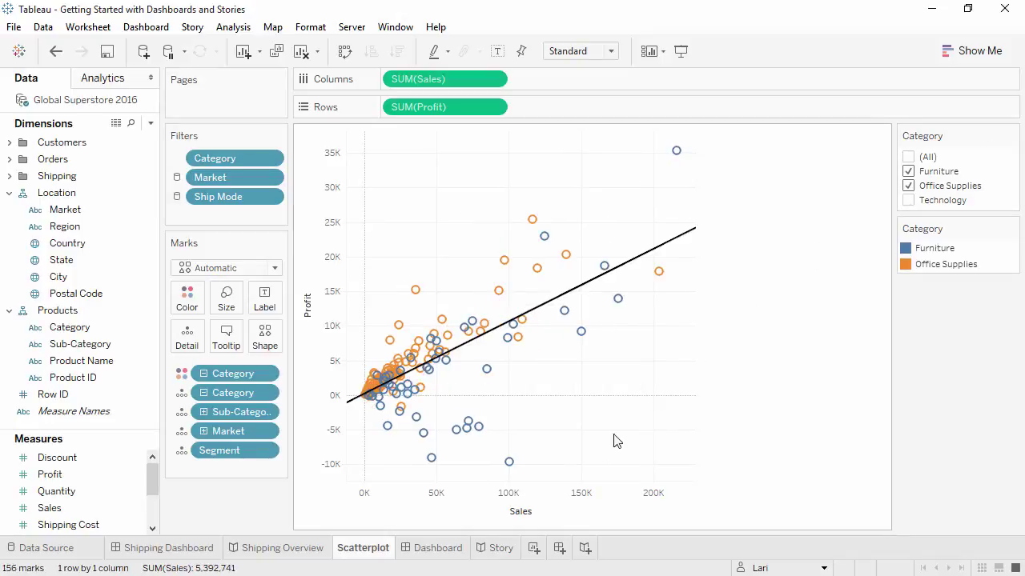
click(431, 547)
click(490, 551)
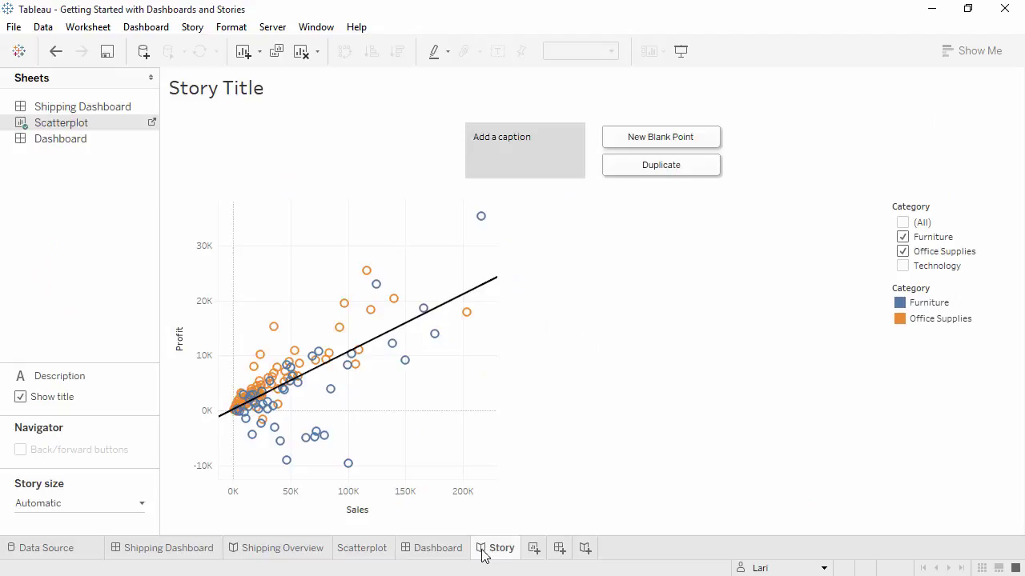
click(449, 551)
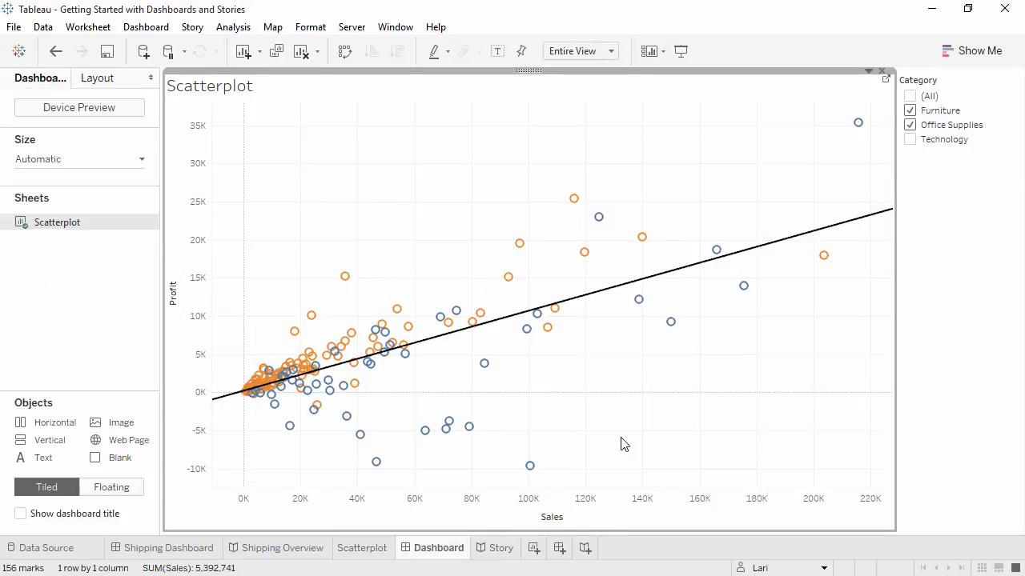
click(910, 111)
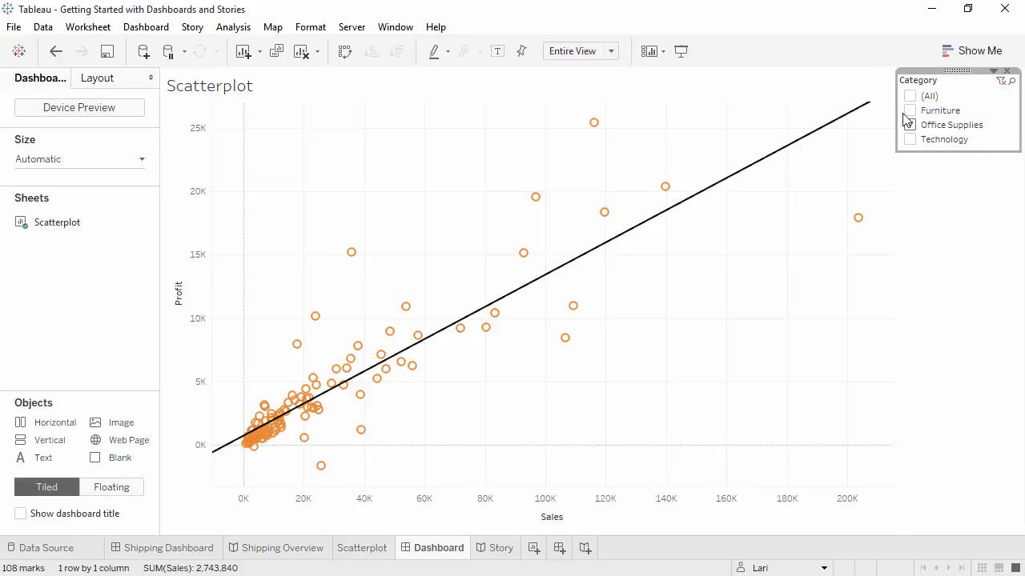
click(500, 550)
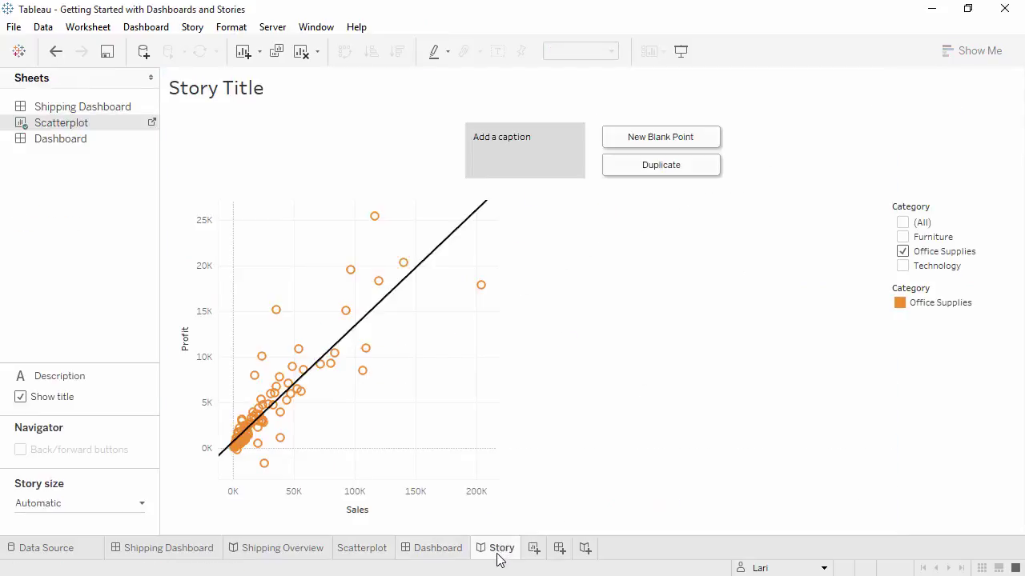
click(364, 551)
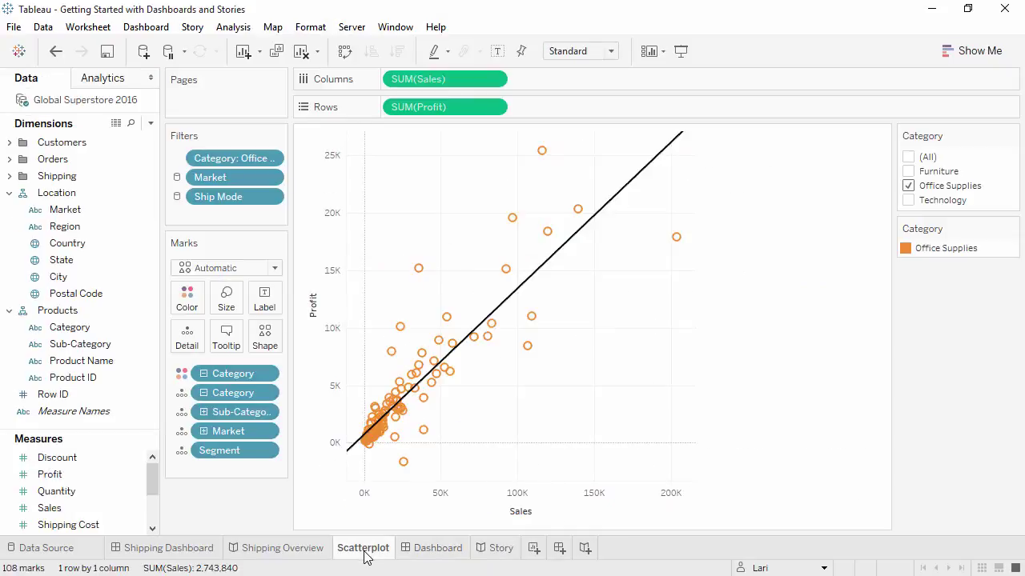
- Add Technology to the story's Category filter and compare with the dashboard and worksheet
click(494, 551)
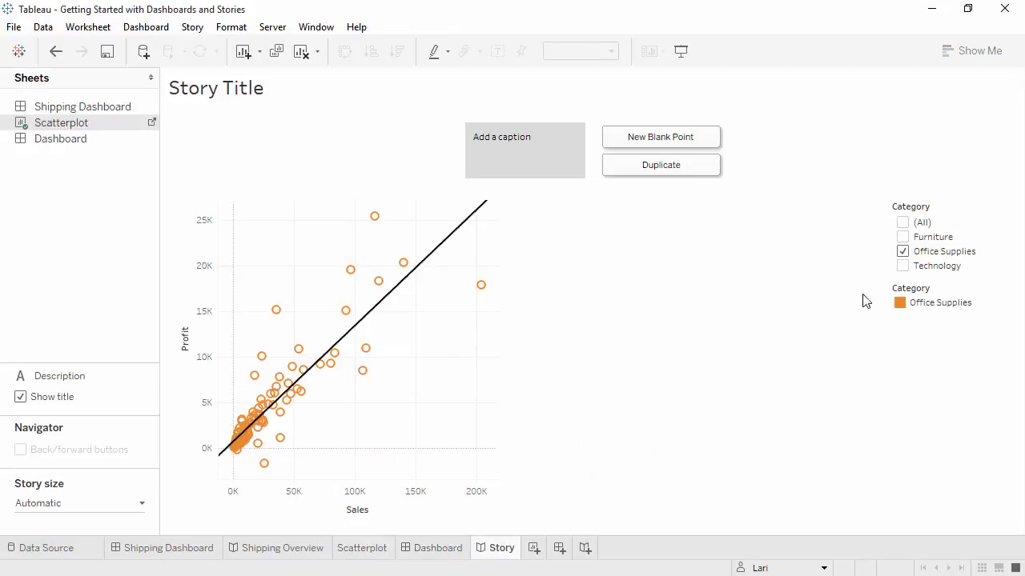
click(903, 266)
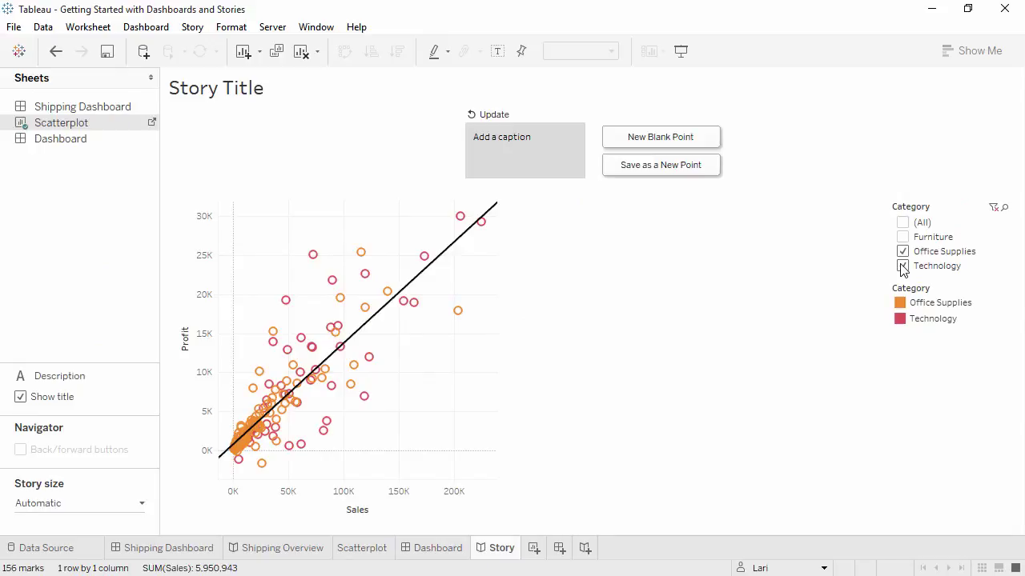
click(428, 549)
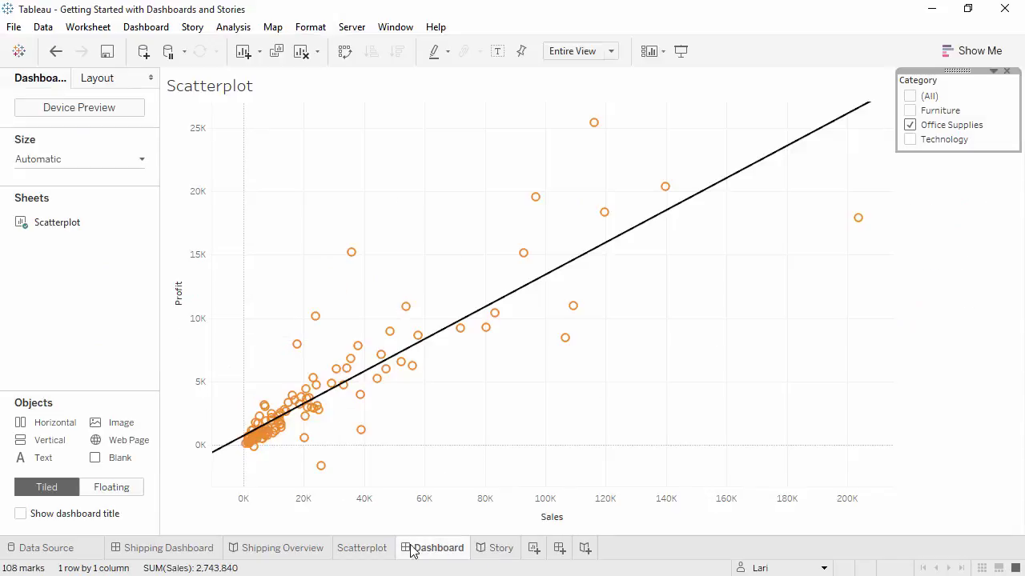
click(361, 548)
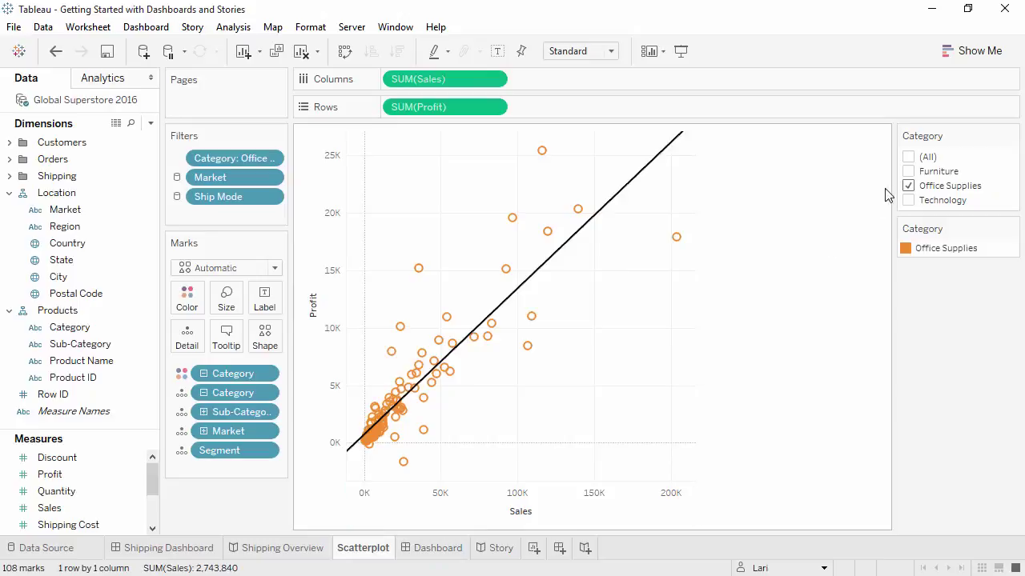
- Re-include Furniture in the worksheet's Category filter, then compare the dashboard and story
click(908, 173)
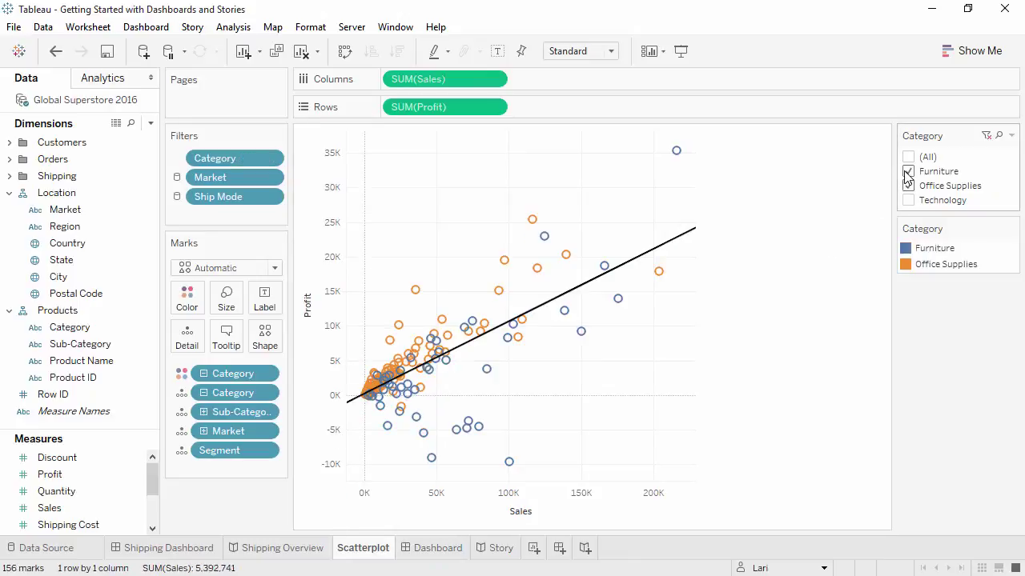
click(457, 552)
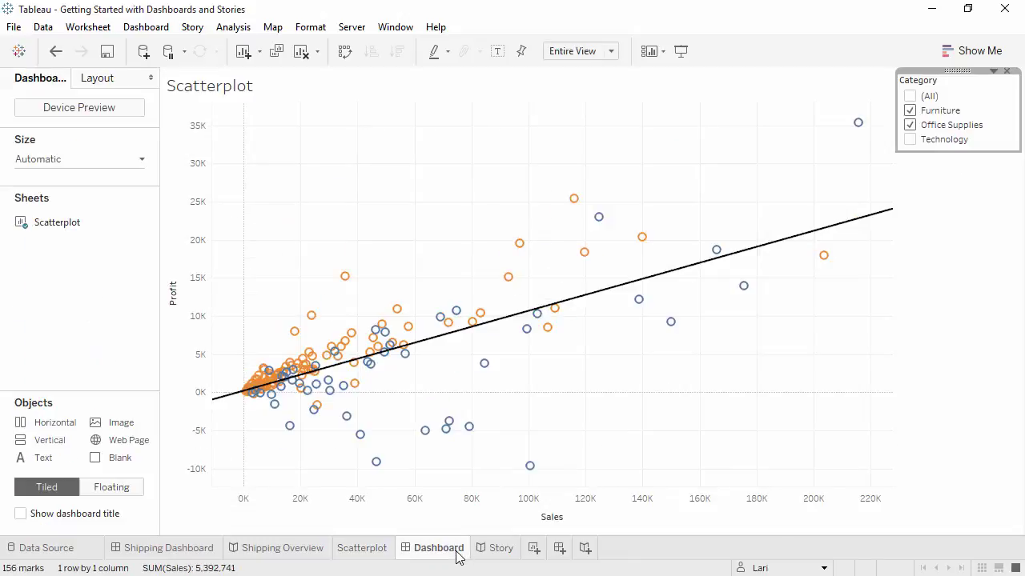
click(501, 551)
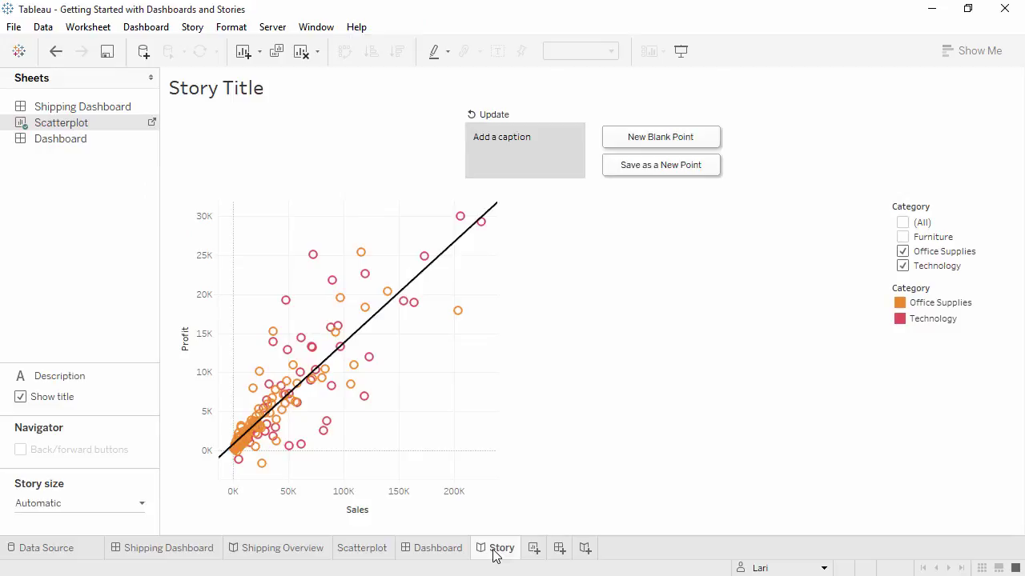
click(381, 552)
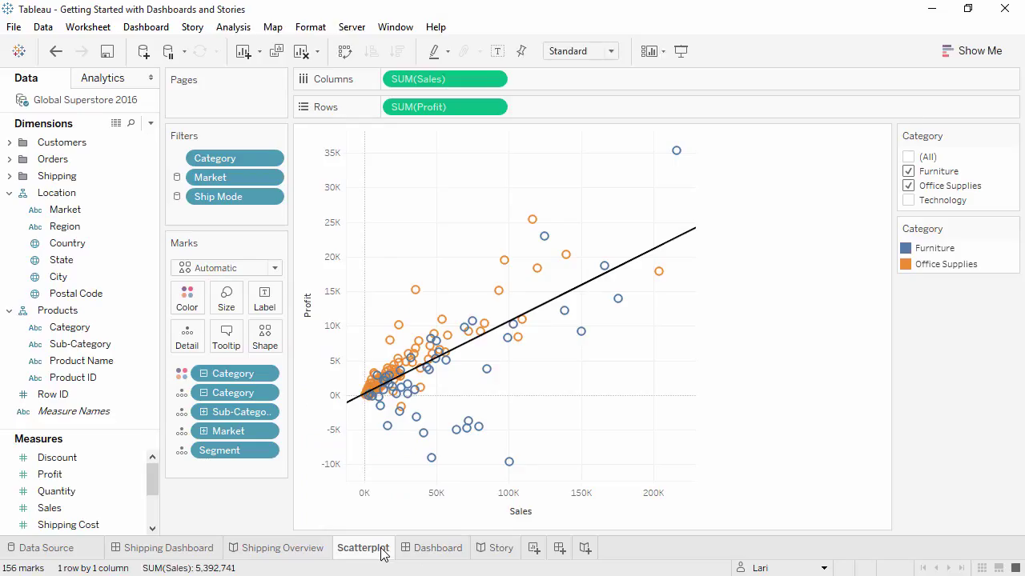
- Put Market on Shape so each market gets its own mark, then check the dashboard and story
drag(64, 209, 262, 335)
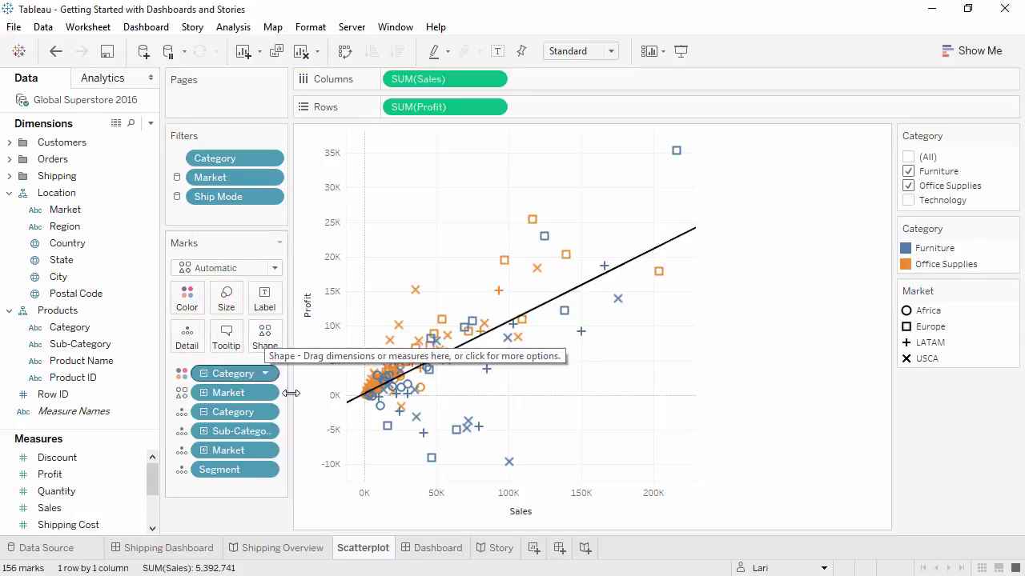
click(427, 550)
click(496, 550)
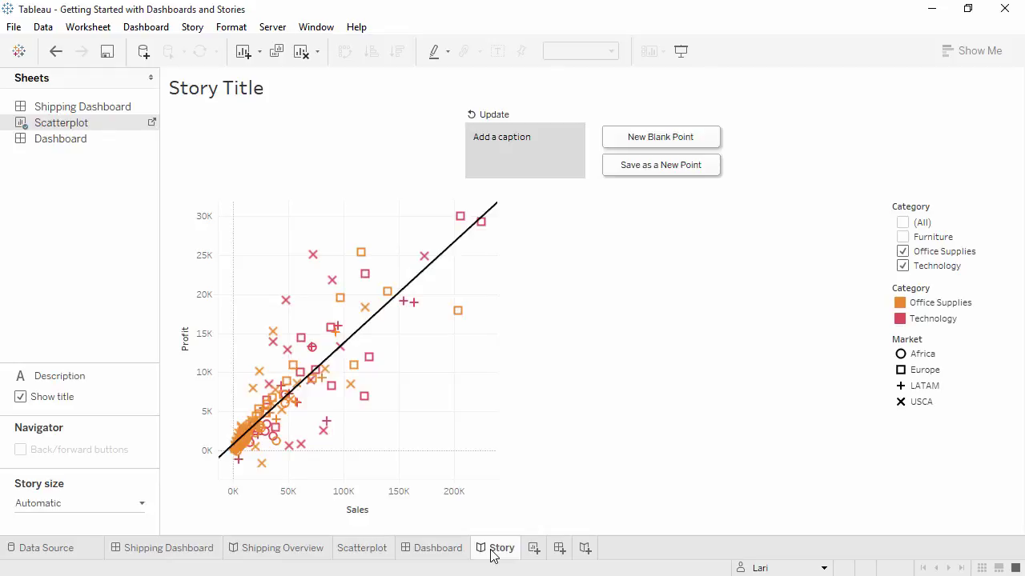
- Duplicate the Scatterplot worksheet into Sheet 10, then hide the original Scatterplot tab
right_click(374, 550)
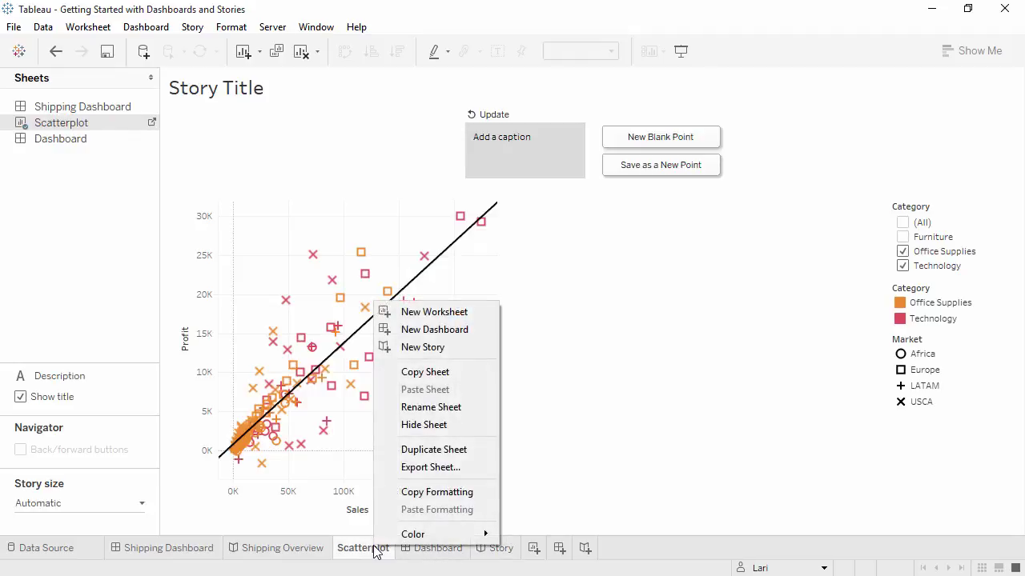
click(413, 453)
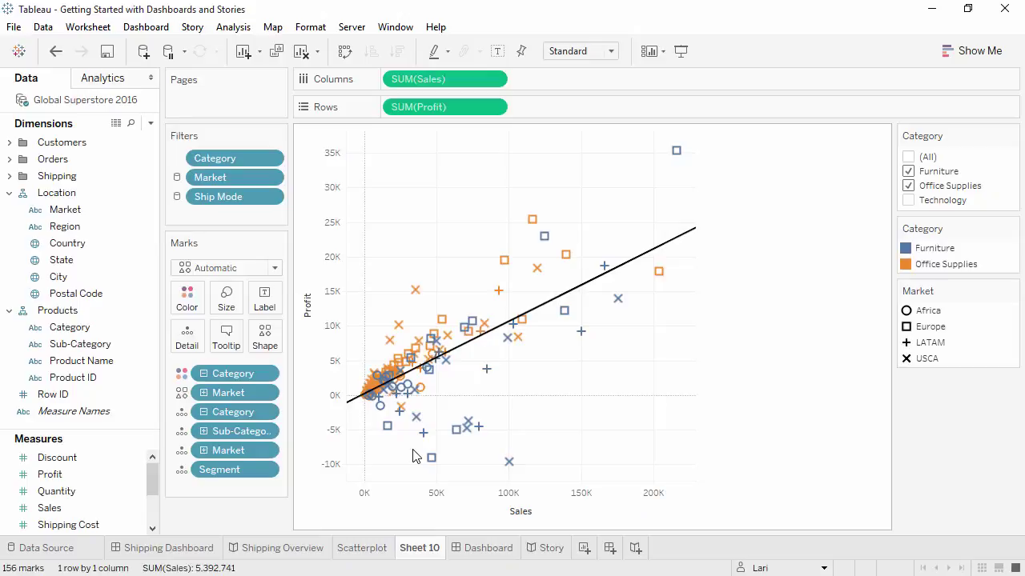
right_click(374, 550)
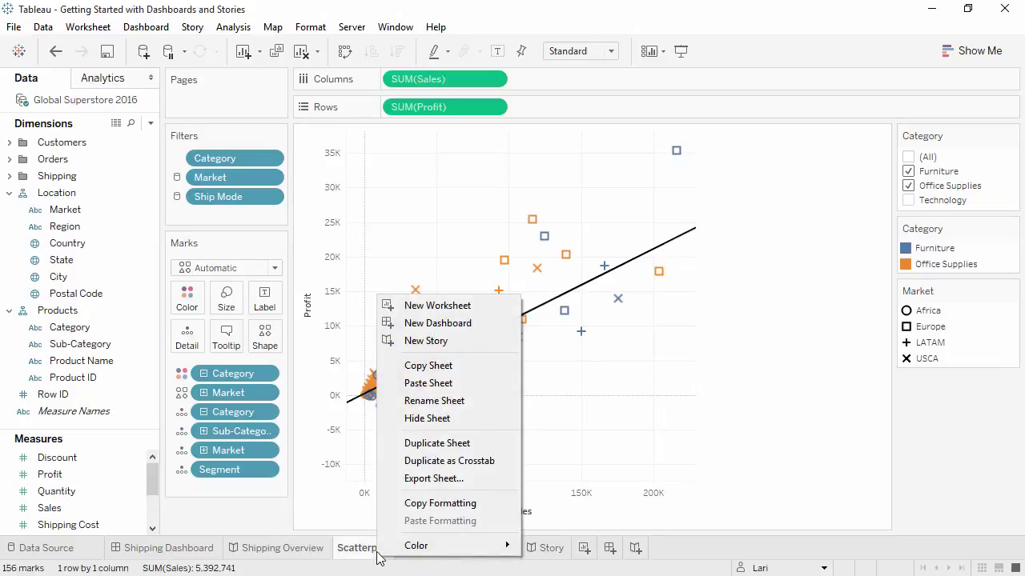
click(446, 422)
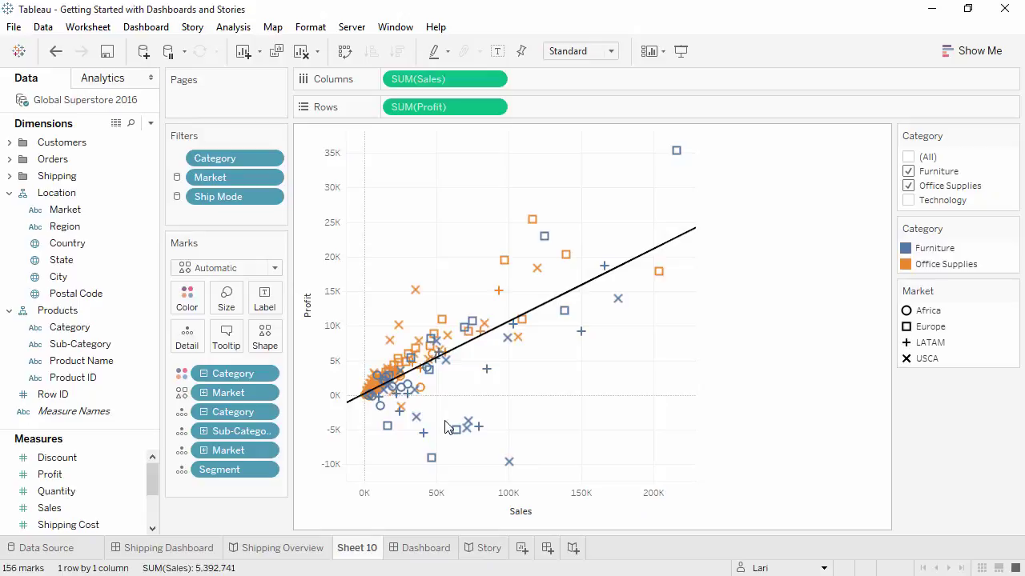
- Open Sheet 10's tab menu, then the hidden Scatterplot's options from the Dashboard's Sheets list
right_click(363, 551)
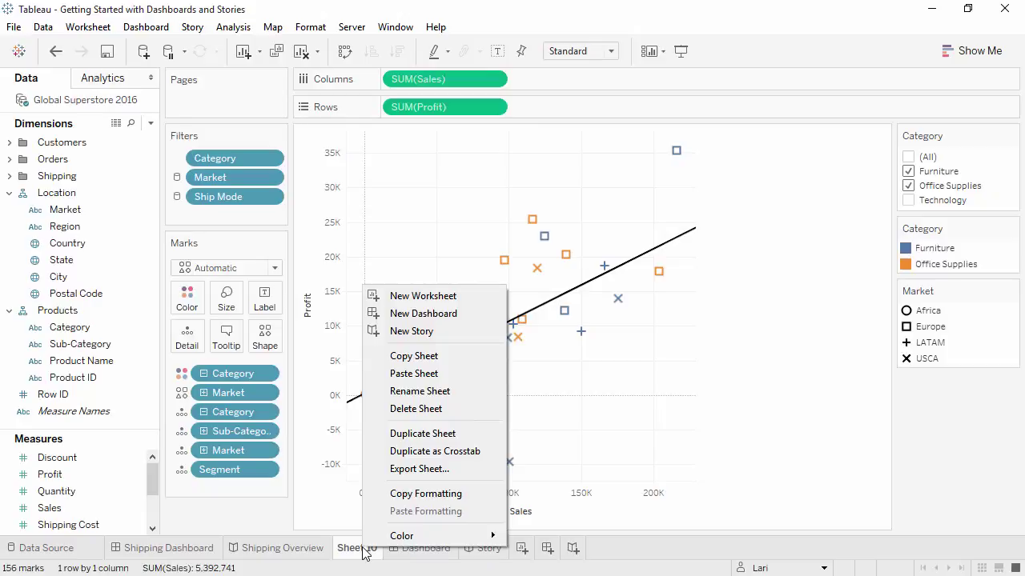
click(401, 552)
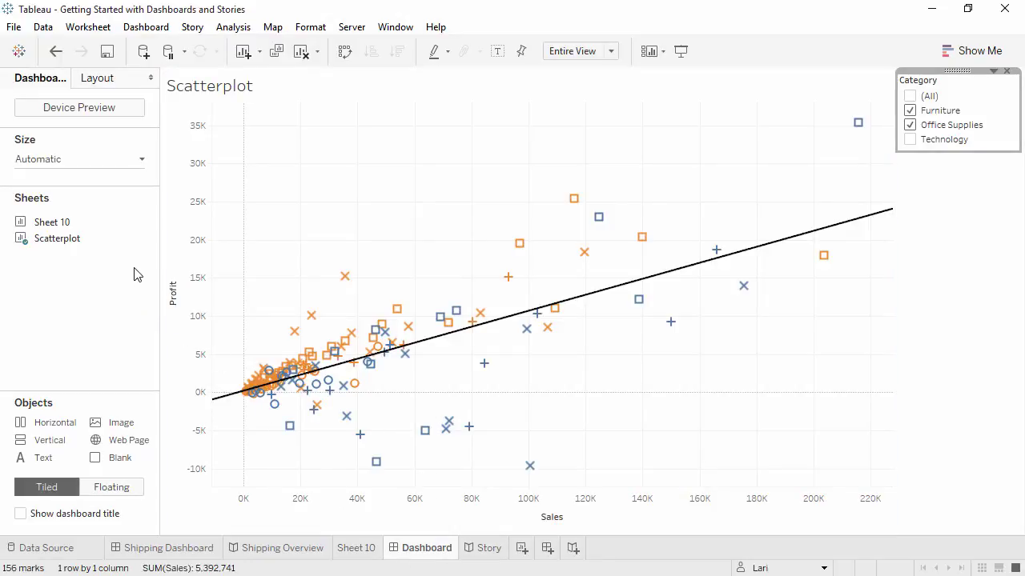
mouse_move(133, 240)
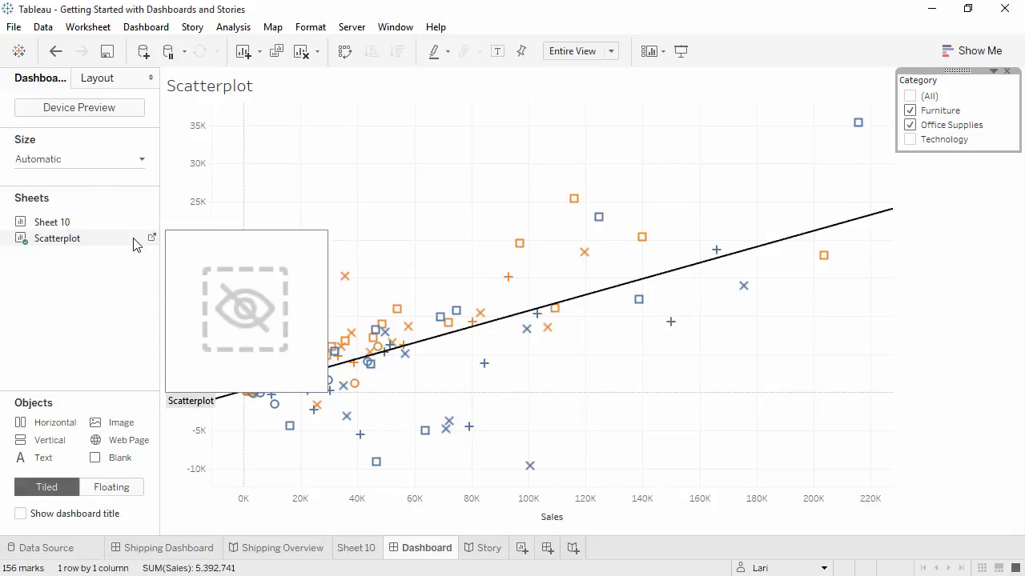
right_click(135, 240)
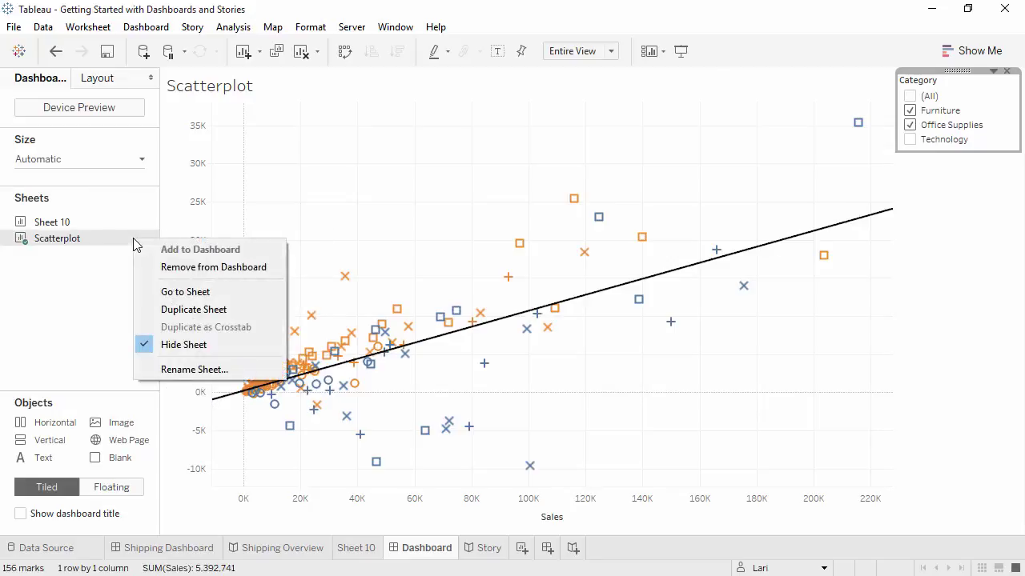